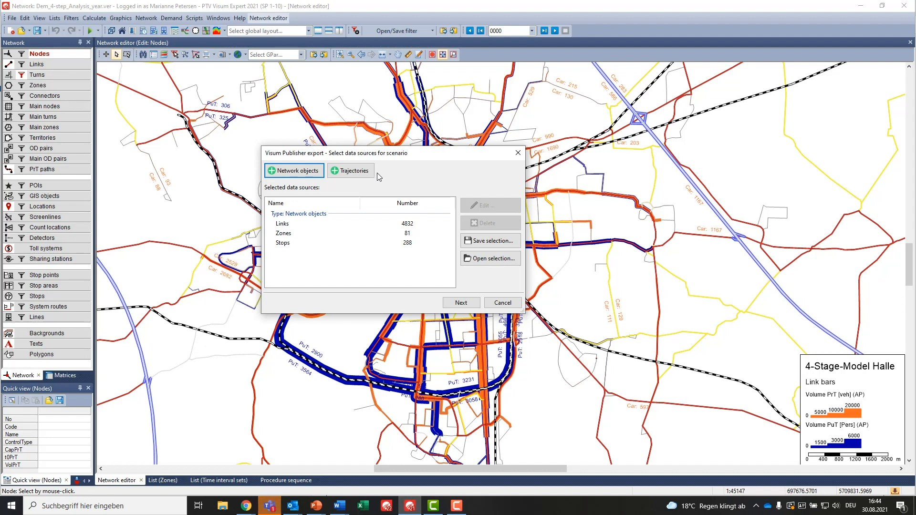
click(353, 171)
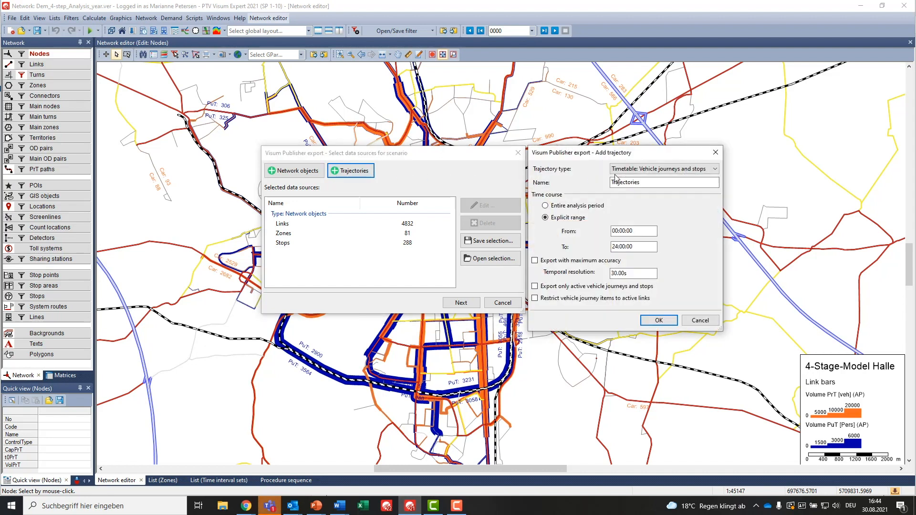
click(715, 170)
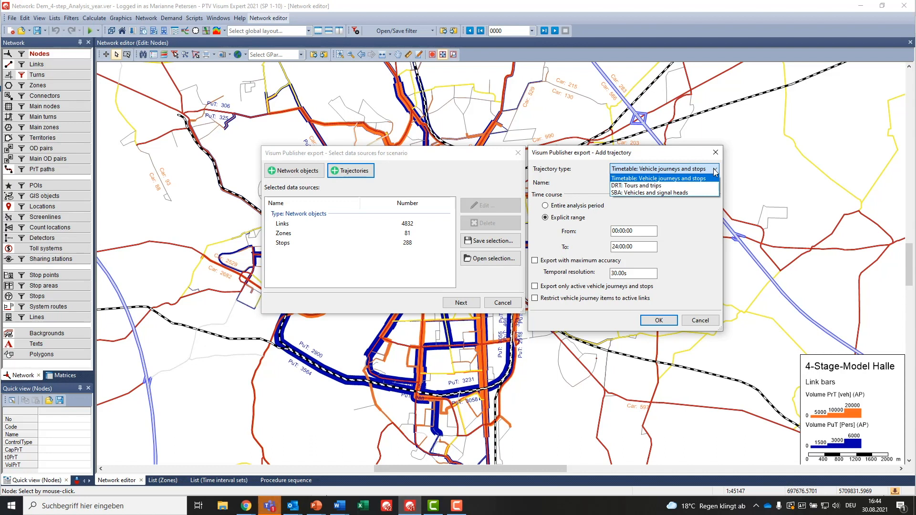
click(715, 170)
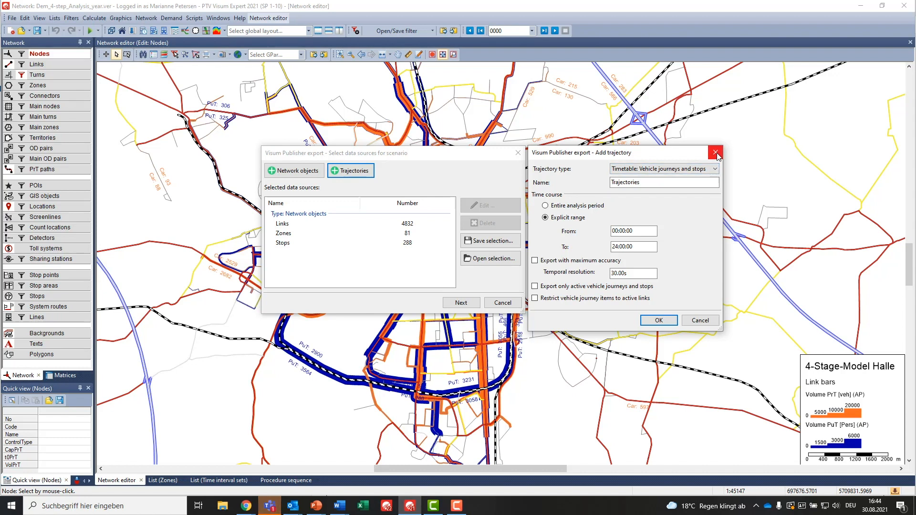
click(716, 154)
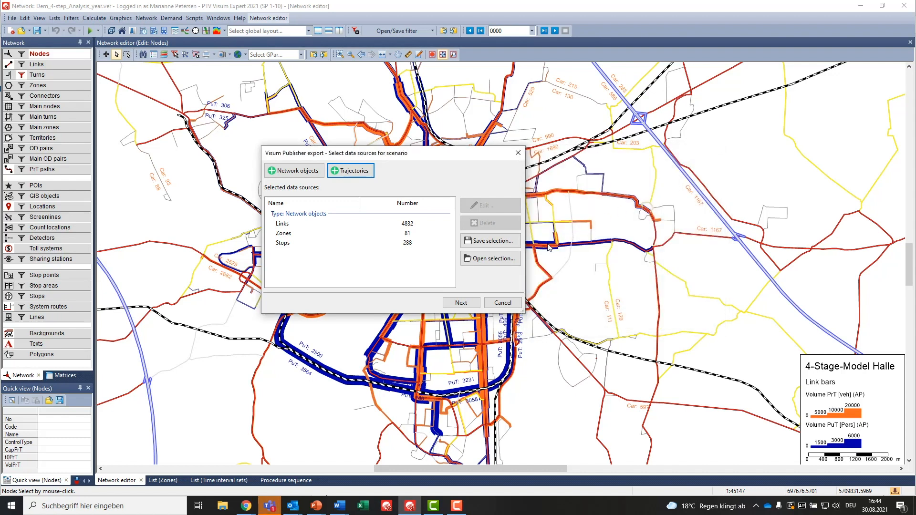
Step: Load the saved export selection "Export parameters Visum Publisher incl timetable trajectories" as the data sources for the scenario
click(520, 259)
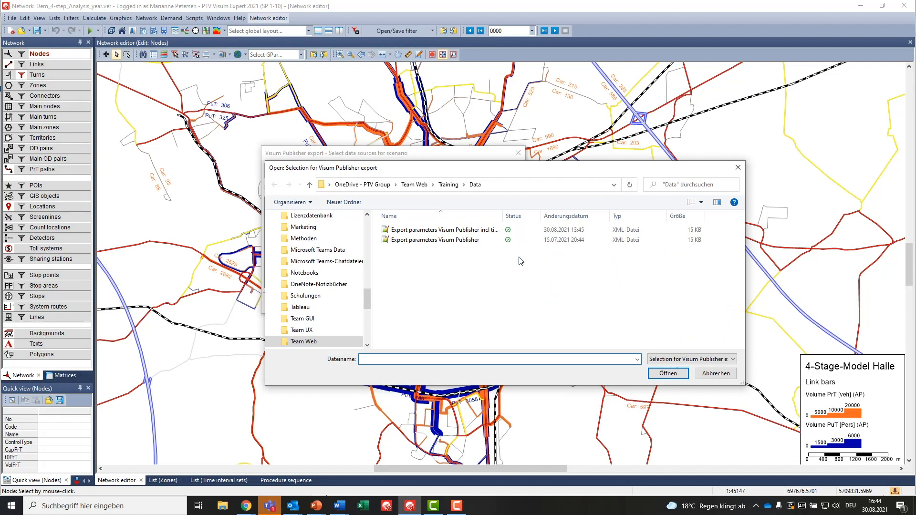
click(492, 232)
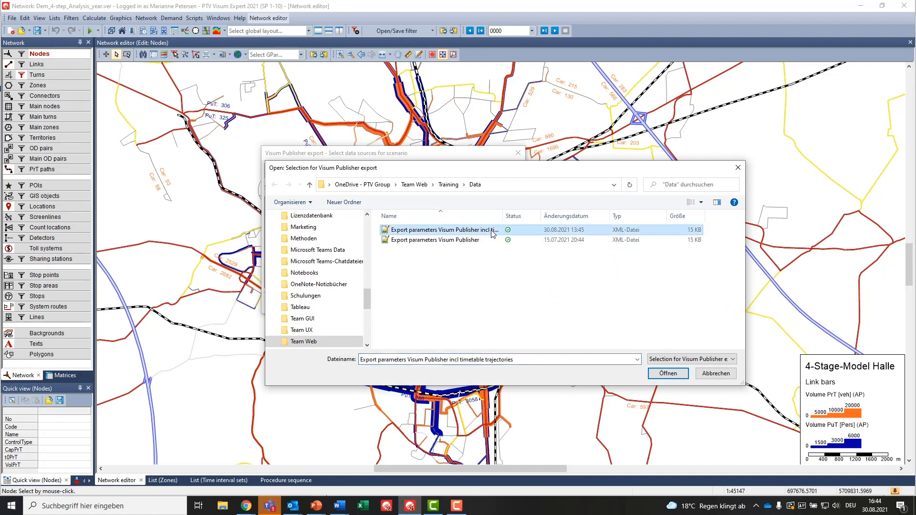
click(654, 376)
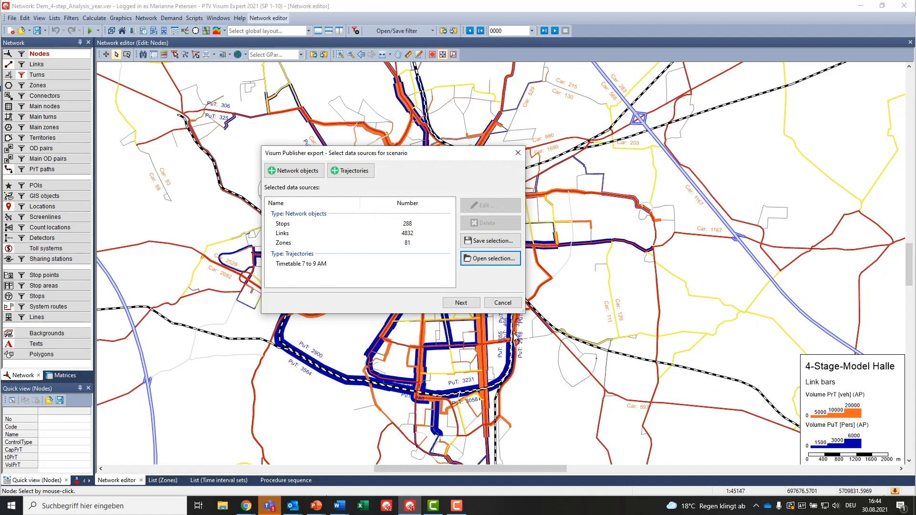
Step: Export the selected data sources to the Analysis year scenario of the Halle model
click(473, 305)
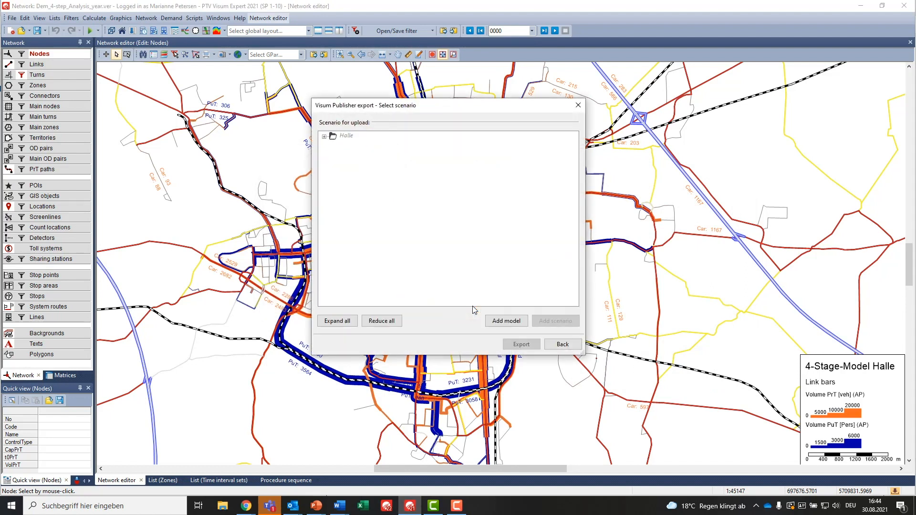
click(325, 137)
click(373, 149)
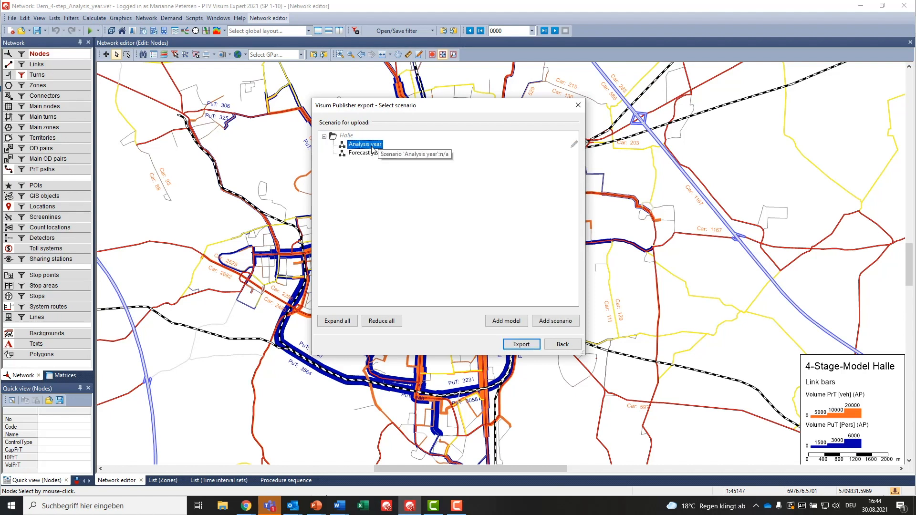
click(535, 347)
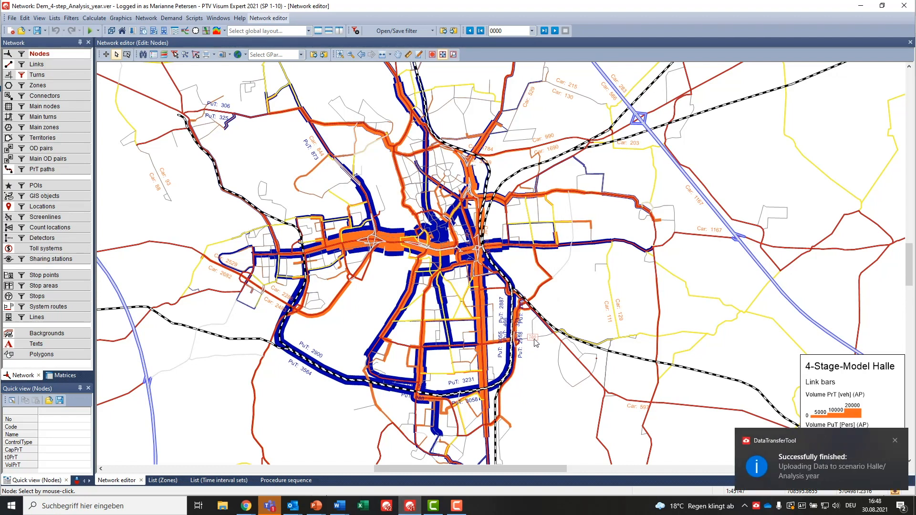
Step: Switch to PTV Visum Publisher in the browser and expand the Analysis year scenario's uploaded data under Halle
click(879, 455)
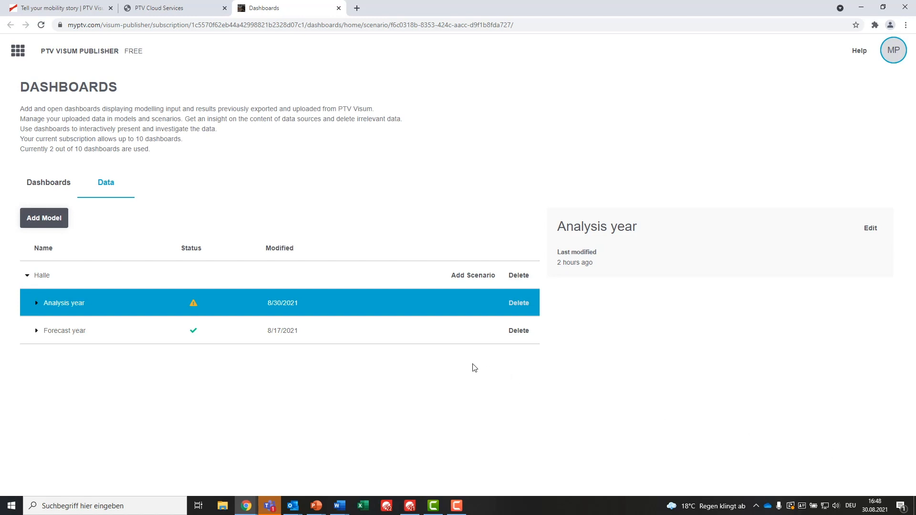
click(36, 304)
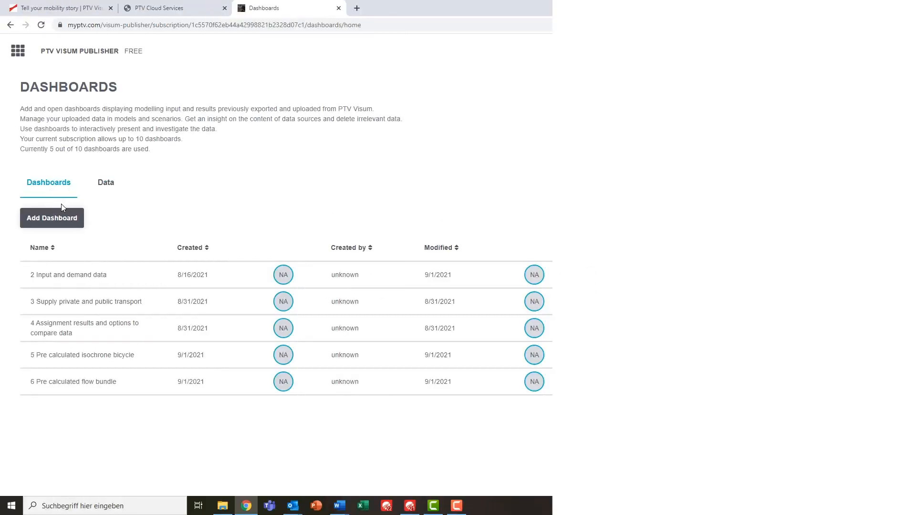
Step: Create a new dashboard, search its available data for "timeta" and add the Timetable 7 to 9 AM widget
click(79, 226)
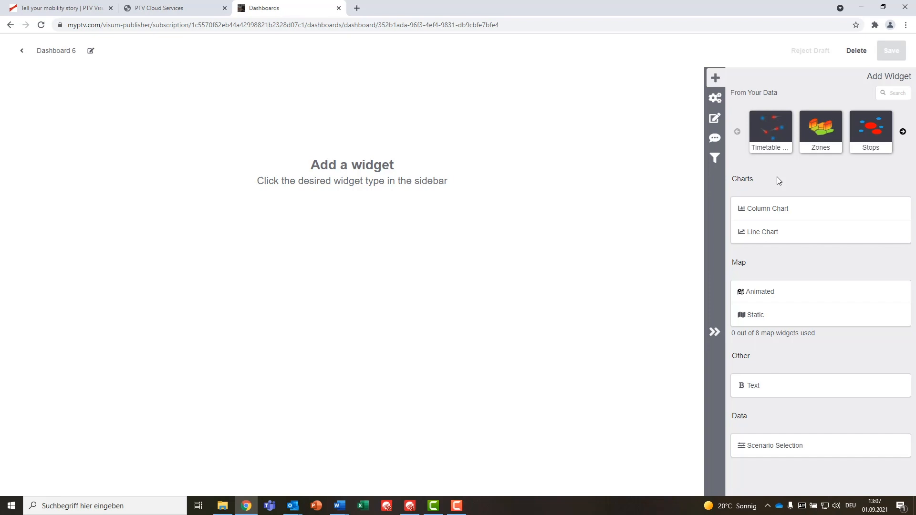
click(897, 91)
text(timeta)
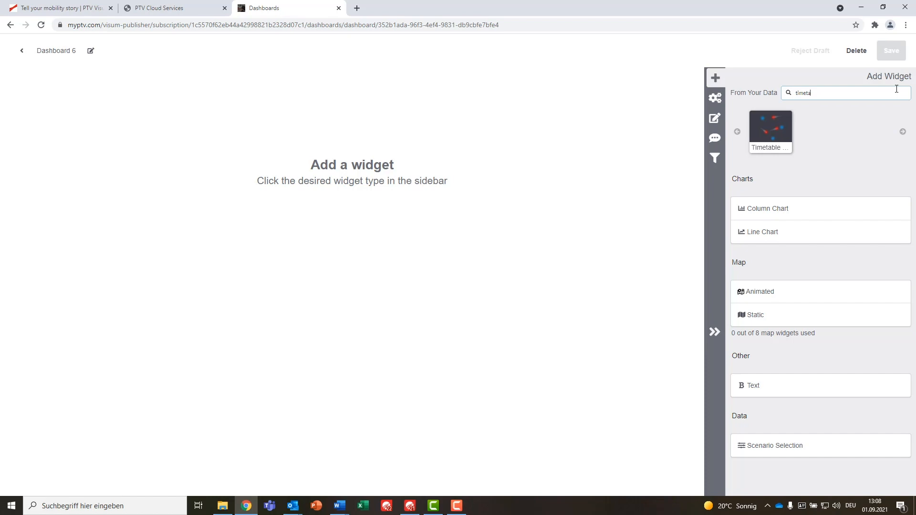
click(791, 152)
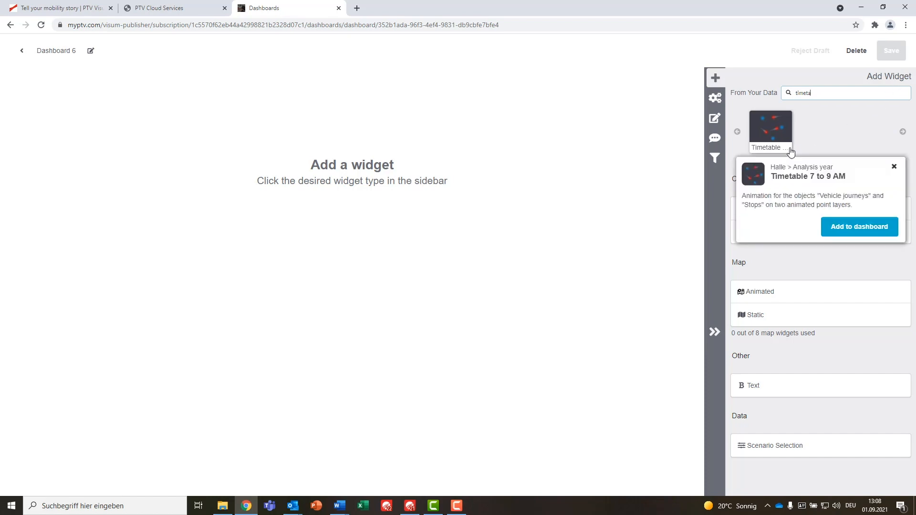
click(893, 228)
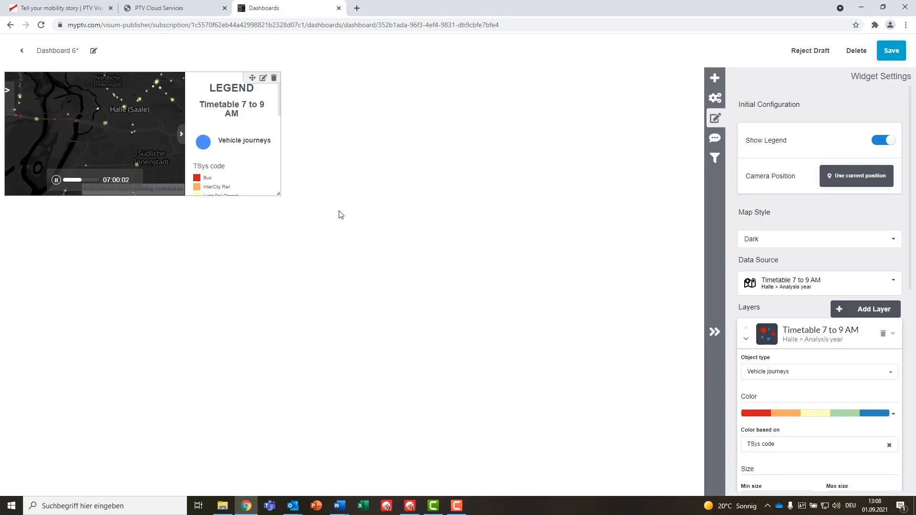
Step: Enlarge the timetable map widget to fill the dashboard area and set its animation speed to 40
drag(282, 194, 702, 489)
click(714, 473)
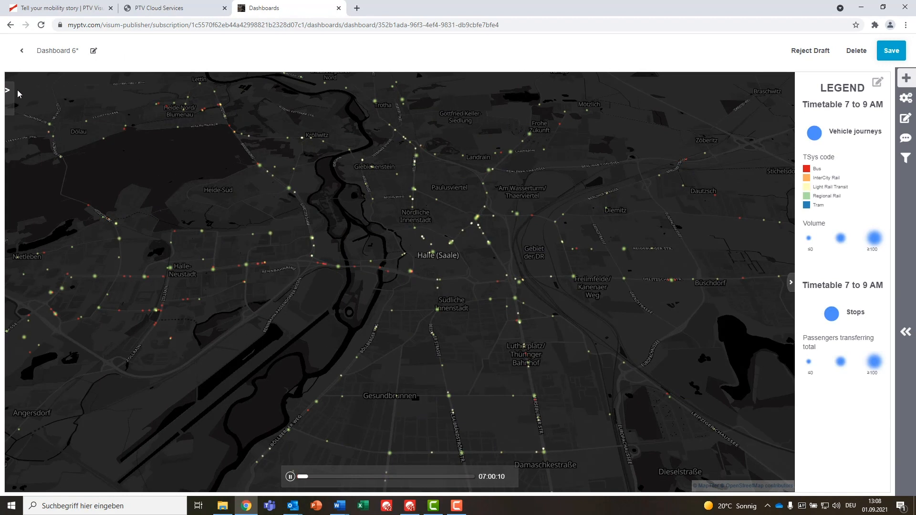
click(12, 93)
click(44, 107)
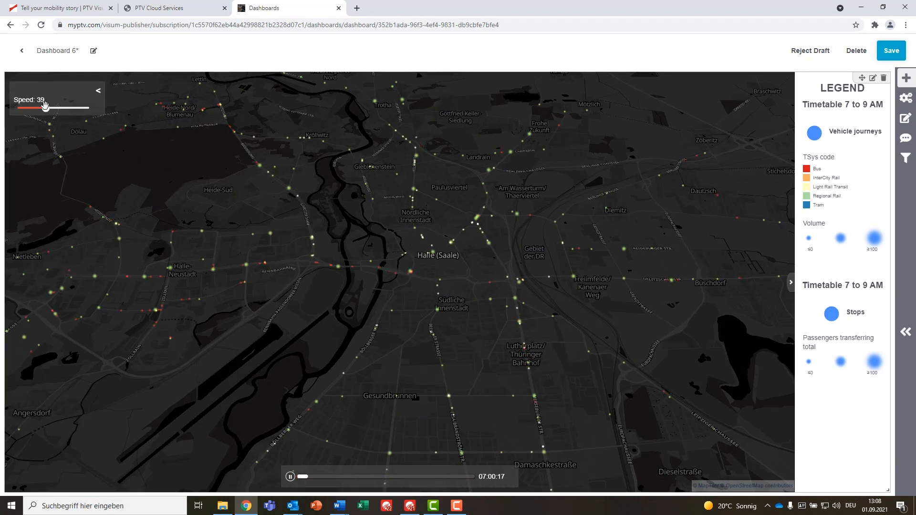
drag(44, 105, 47, 106)
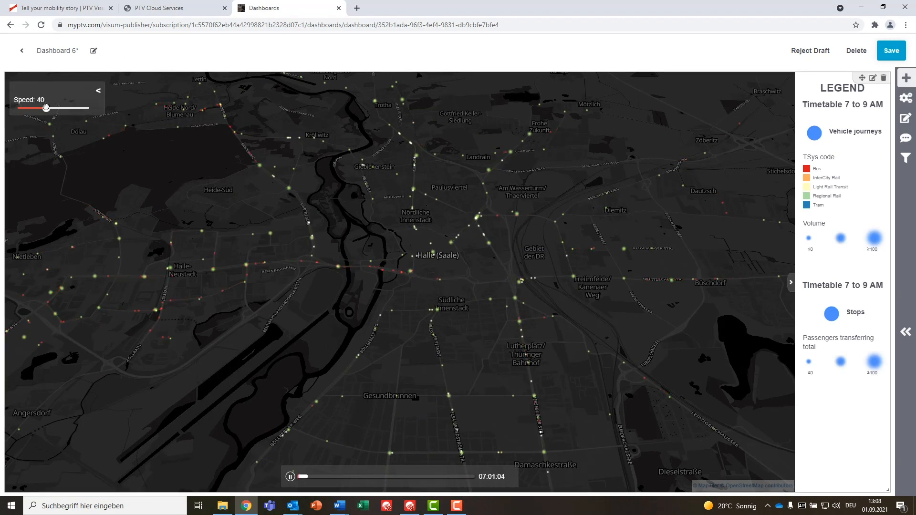
click(98, 93)
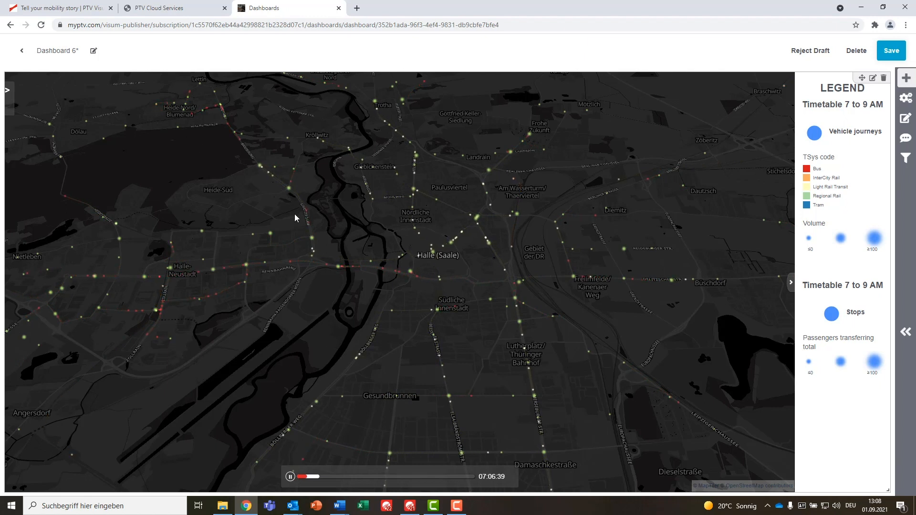
Step: Examine the animated vehicle journeys and stops, first around central Halle (Saale) and its eastern districts, then across the whole city
drag(417, 295, 368, 299)
scroll(368, 300, up, 2)
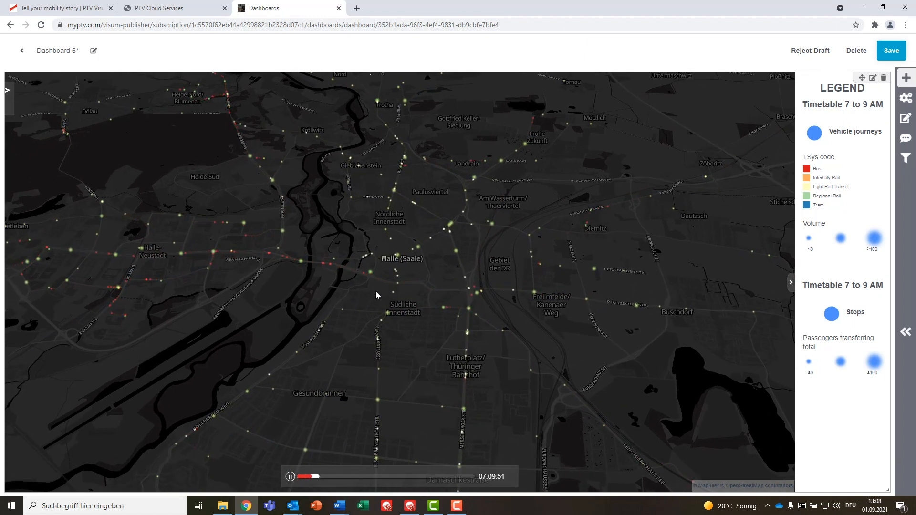
scroll(376, 292, up, 2)
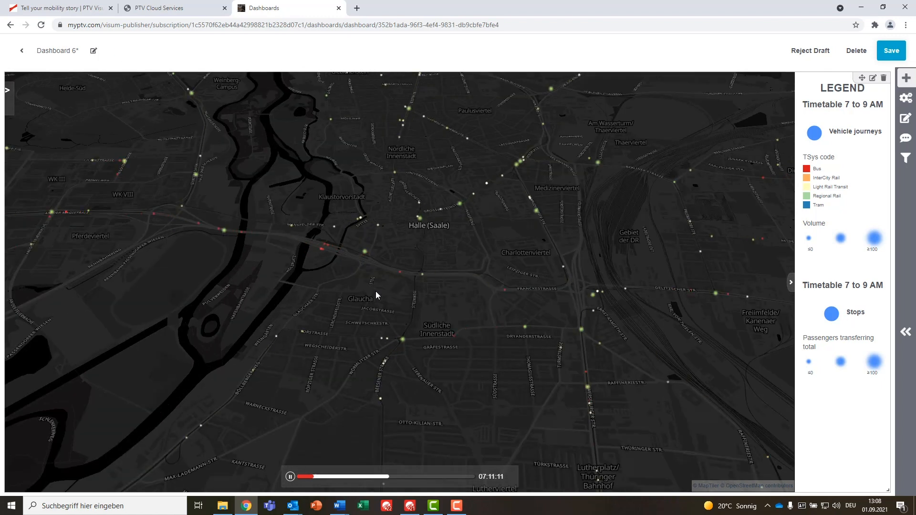
drag(376, 293, 207, 299)
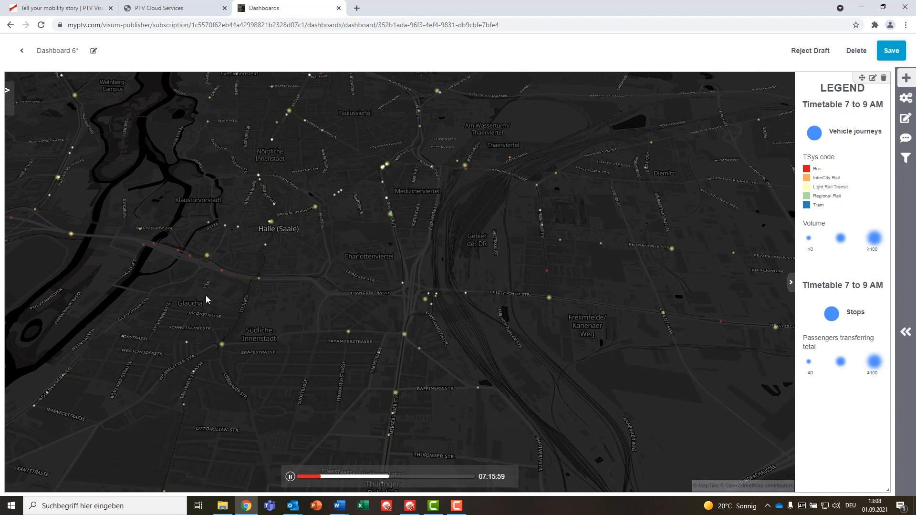
scroll(207, 299, down, 2)
scroll(207, 299, down, 2)
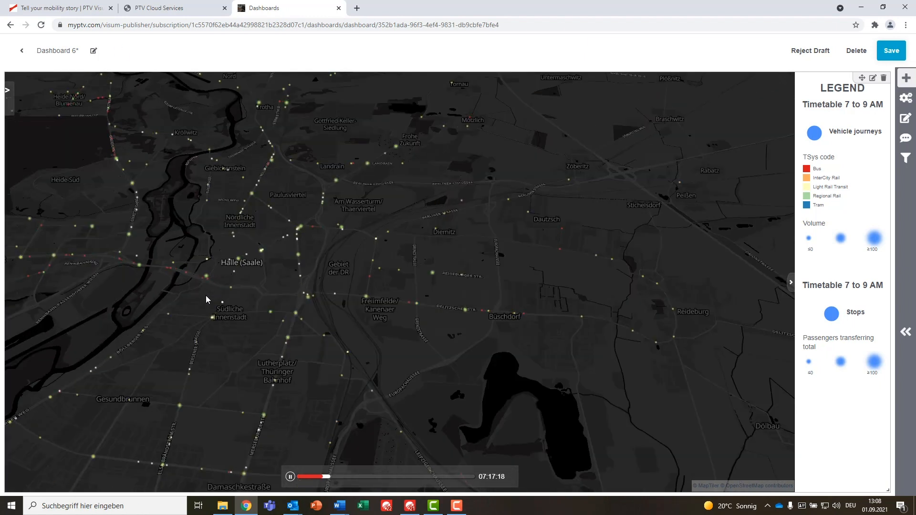
scroll(207, 299, down, 1)
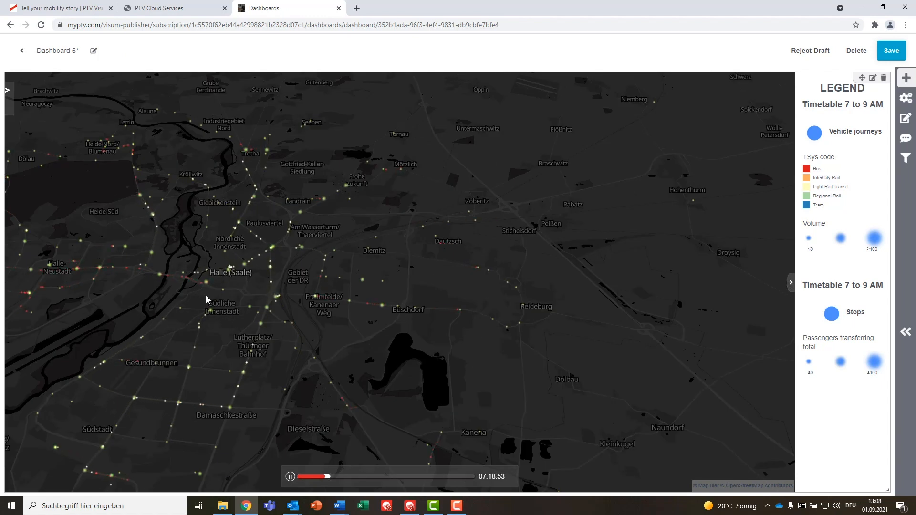
scroll(206, 299, down, 1)
drag(207, 299, 387, 393)
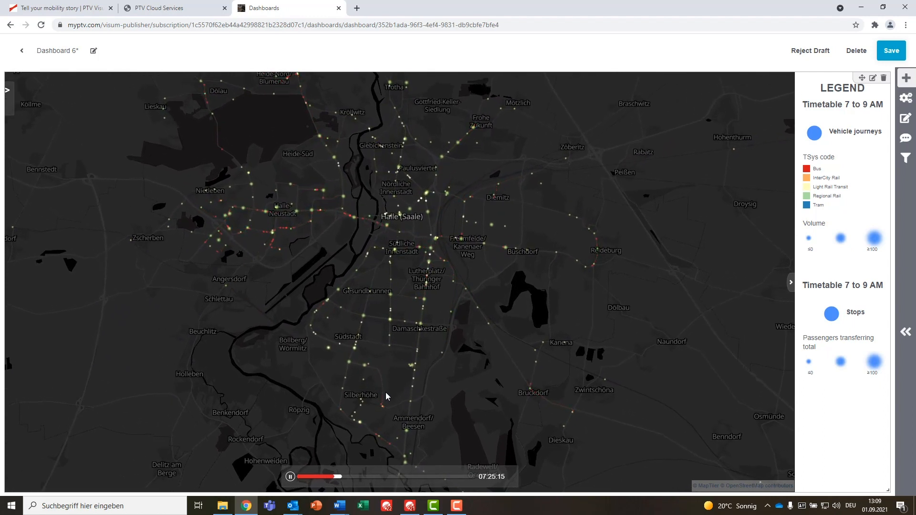
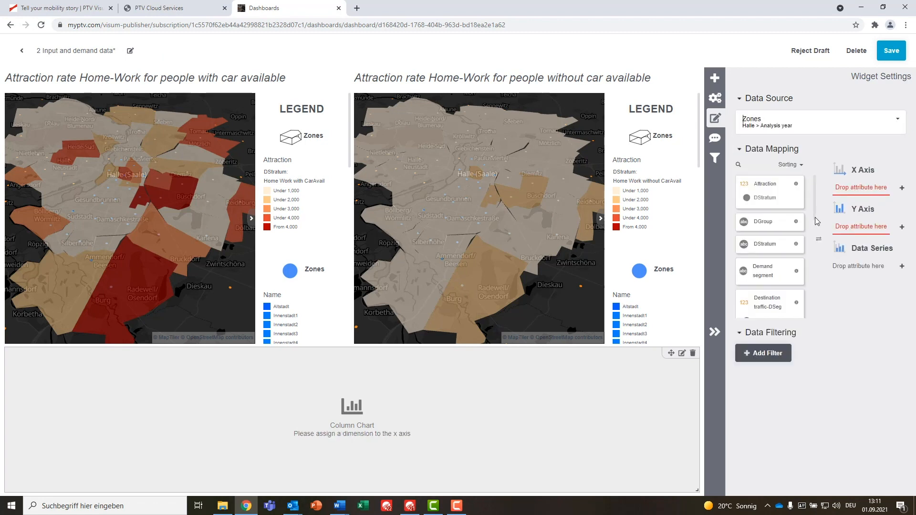
Step: Assign DStratum to the X axis and Attraction to the Y axis of the empty column chart
drag(788, 245, 854, 187)
drag(799, 198, 871, 238)
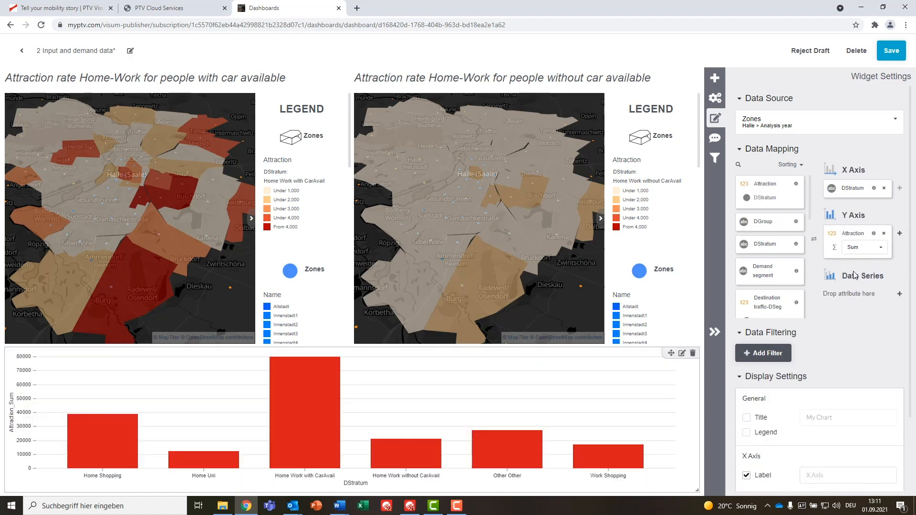
Step: Show a title on the column chart and set it to "Attraction rate by demand stratum"
click(747, 418)
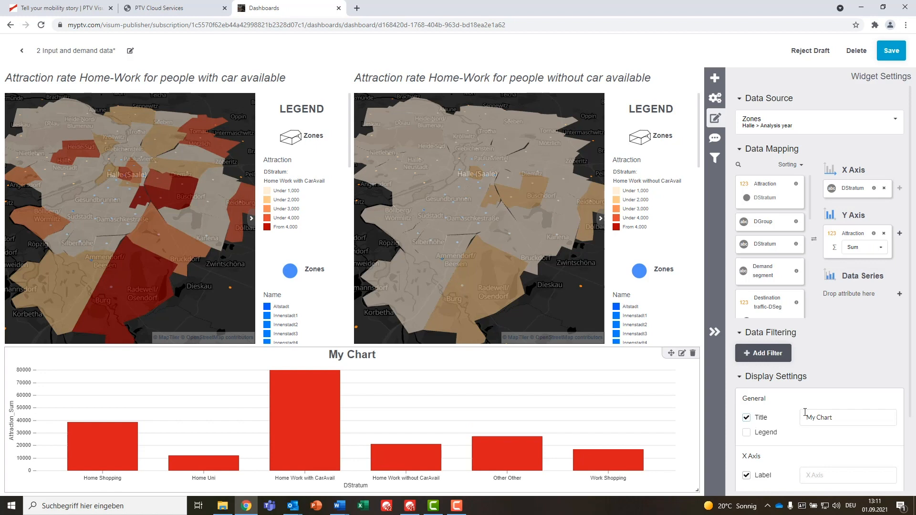
drag(835, 417, 806, 419)
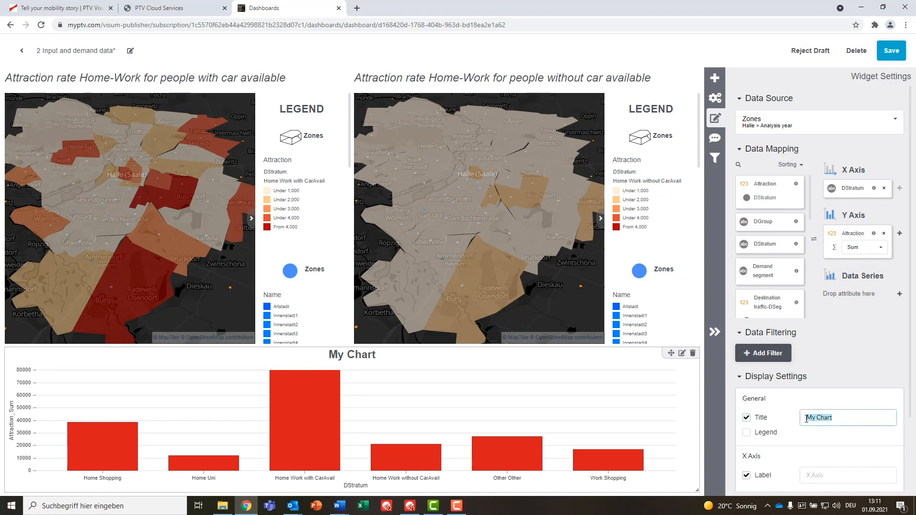
text(At)
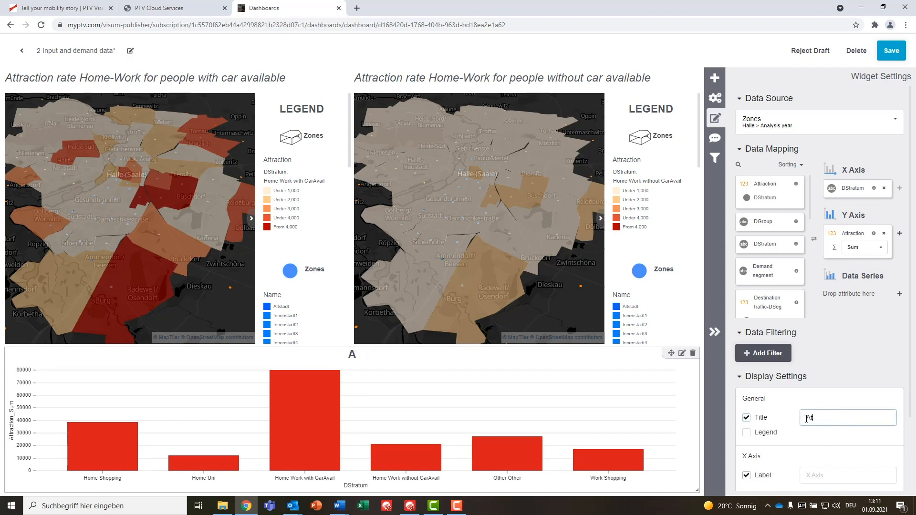
text(traction rate)
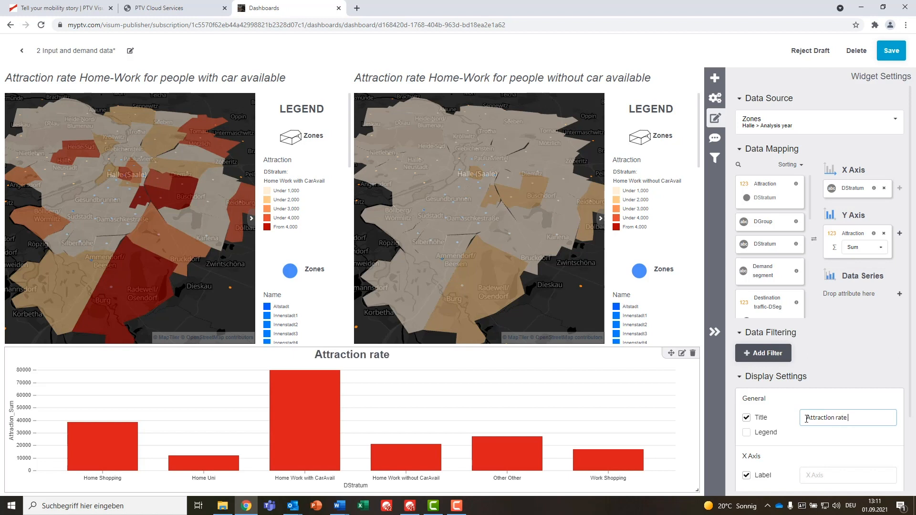
text( by demand stra)
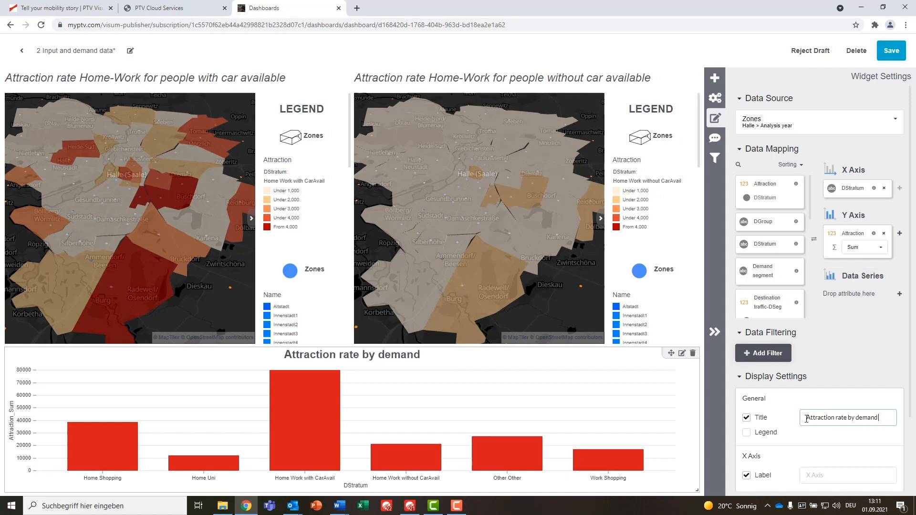
text(tum)
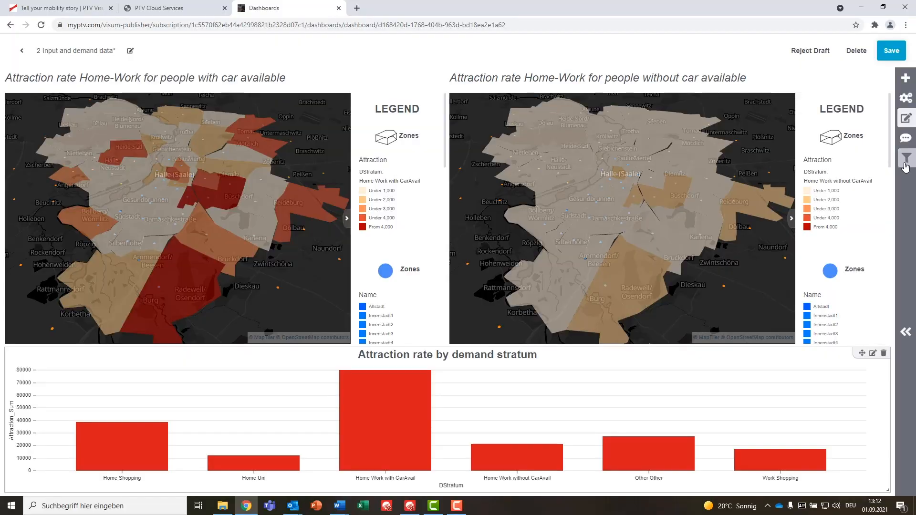
Step: Add a dashboard filter that restricts the Number attribute to values less than or equal to 100
click(907, 161)
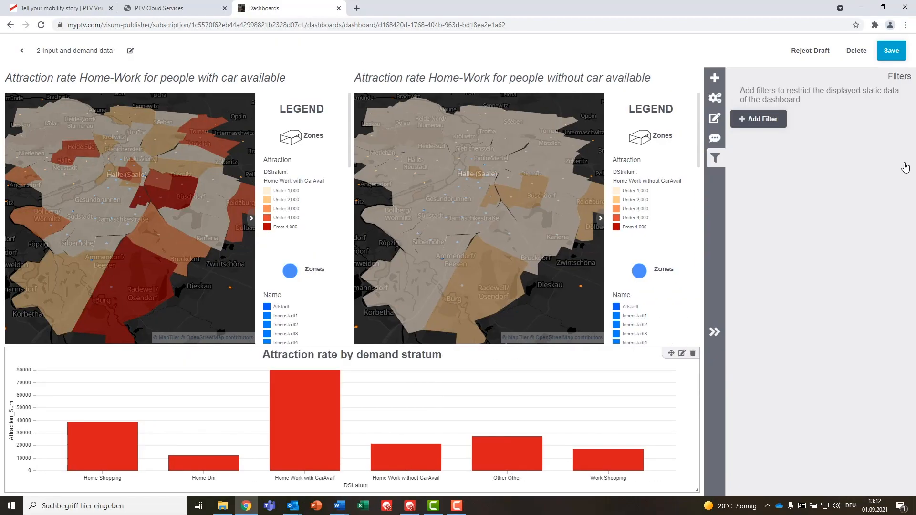
click(783, 126)
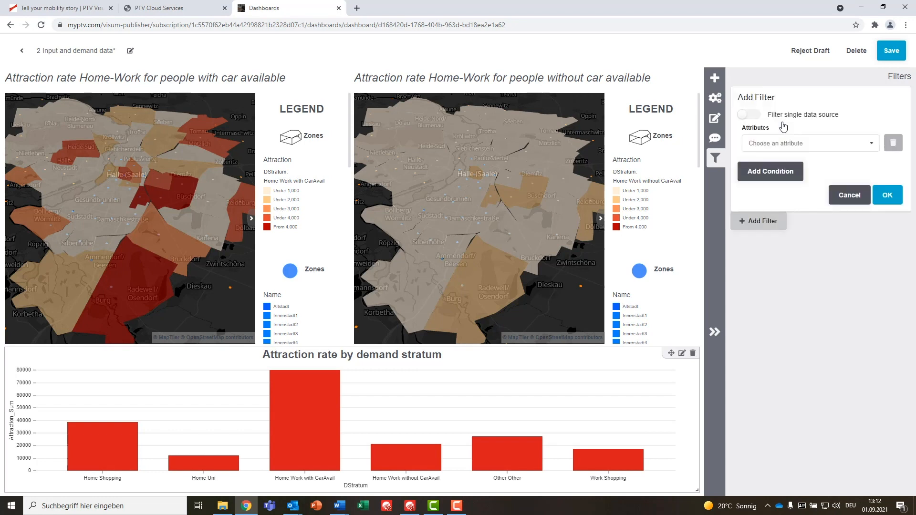
click(789, 143)
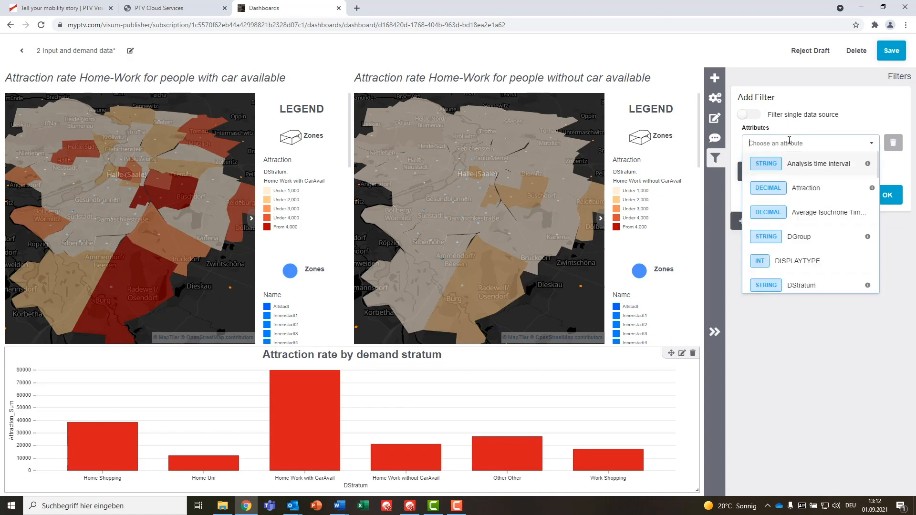
text(Number)
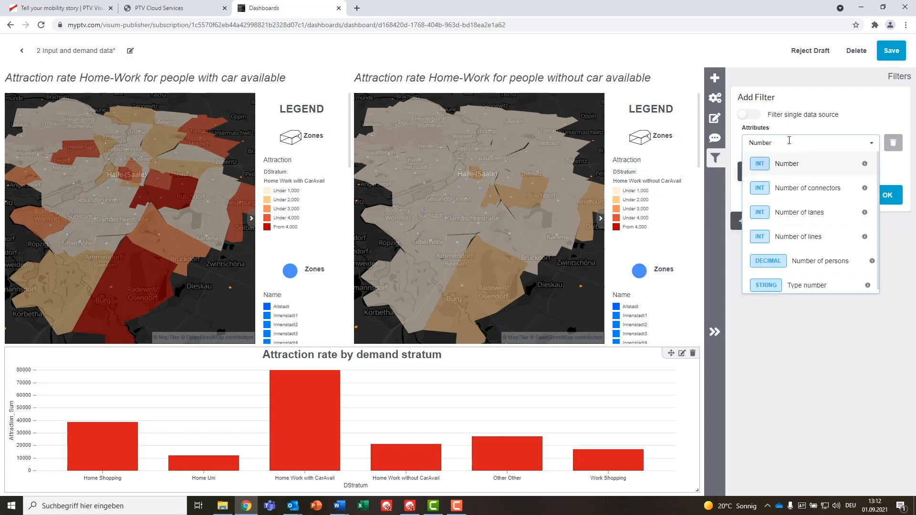
click(816, 165)
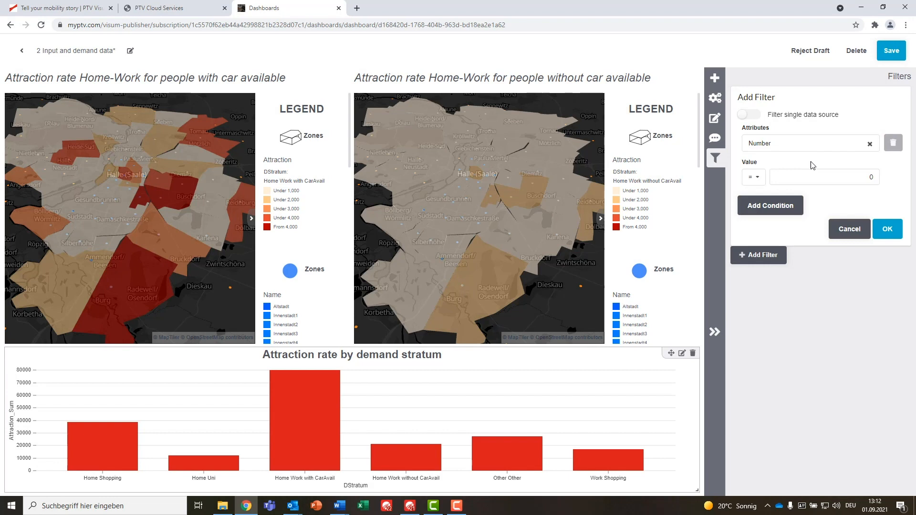
click(762, 180)
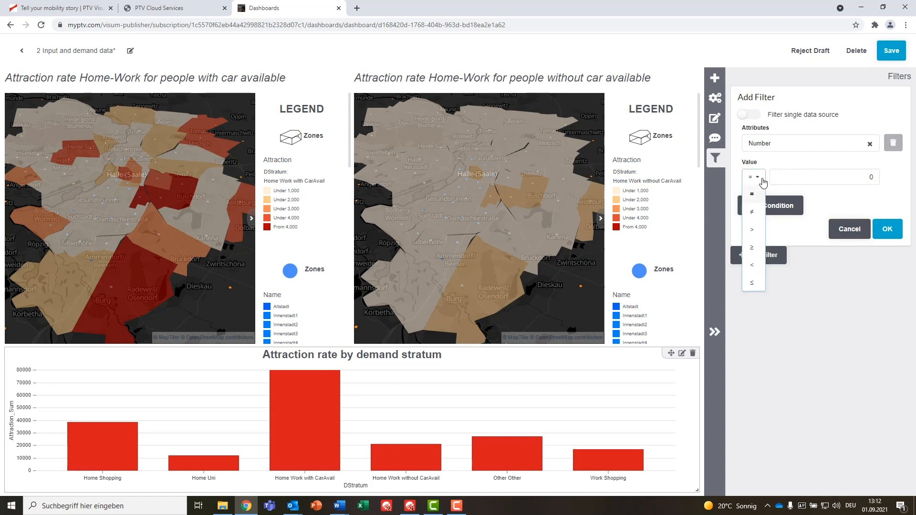
click(762, 283)
double_click(876, 178)
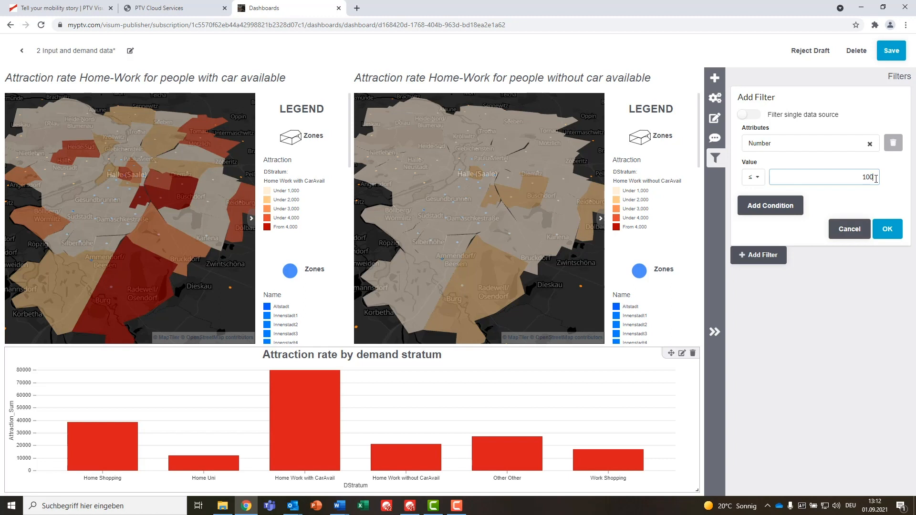
click(887, 229)
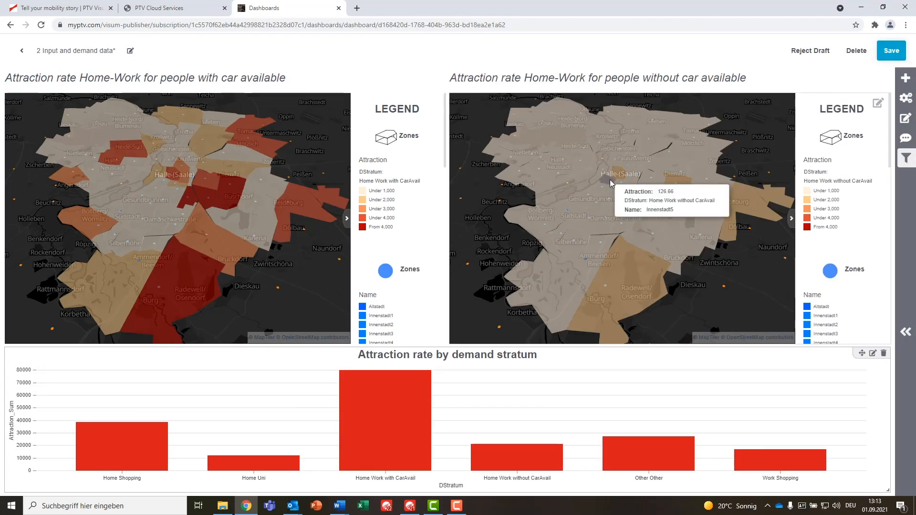
Step: Comment "This attraction rate seems too low. Please adjust it." on zone Innenstadt5 in the without-car map, using category Wrong Value
click(611, 181)
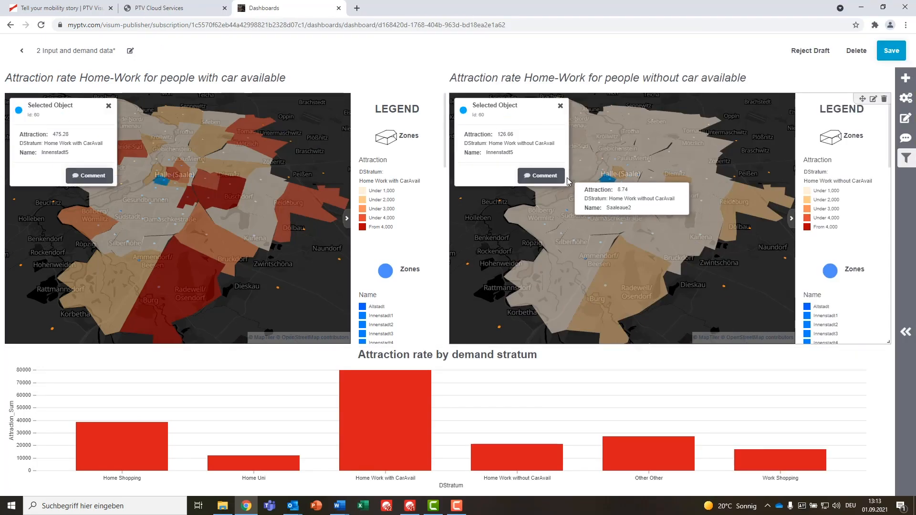
click(541, 176)
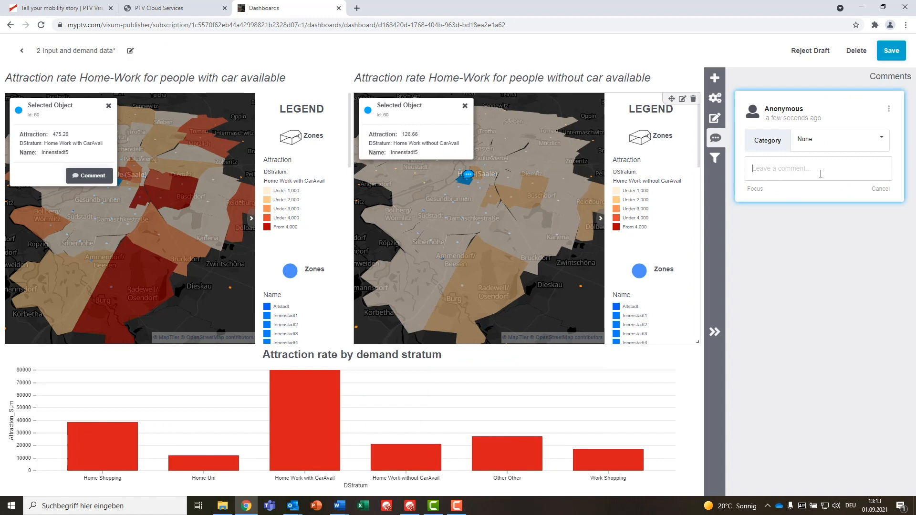
text(This attraction rate seems too low. Please adjust it.)
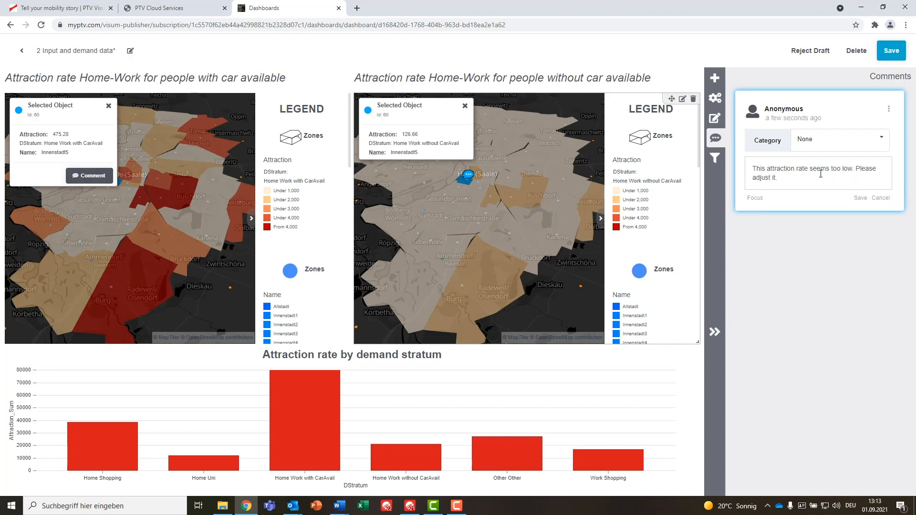
click(847, 142)
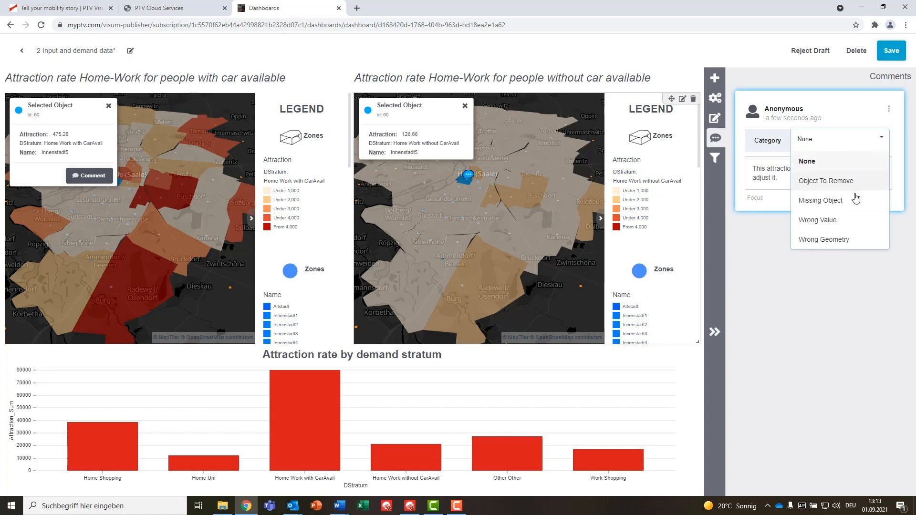
click(859, 220)
click(861, 200)
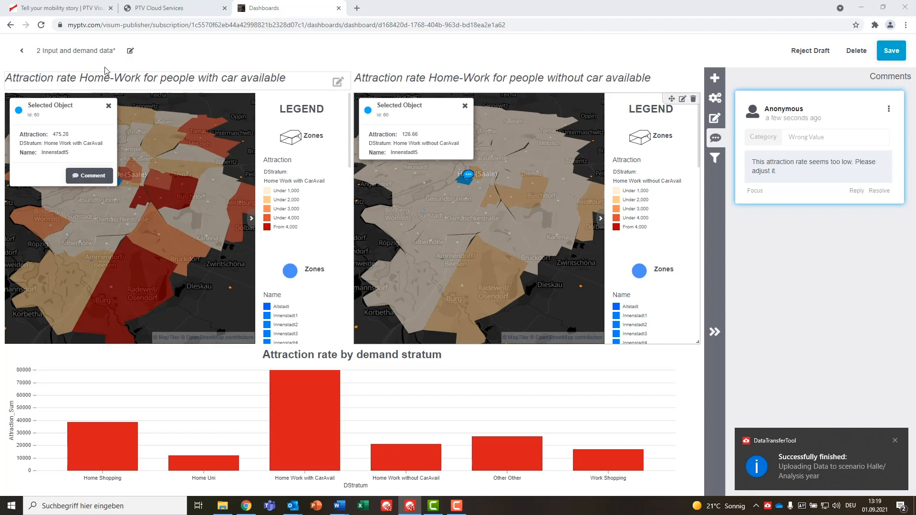
Step: Reload the dashboard to check zone Innenstadt5's attraction in the without-car map and mark its comment as resolved
click(41, 26)
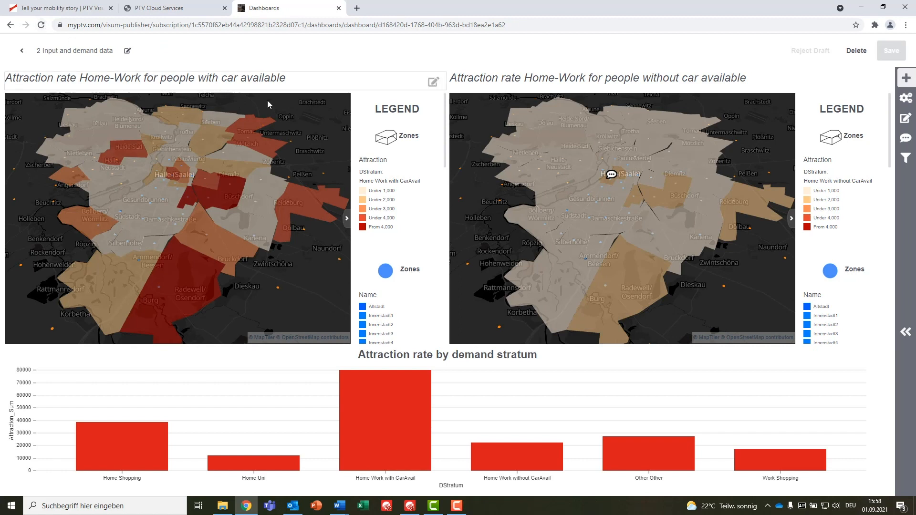
click(609, 184)
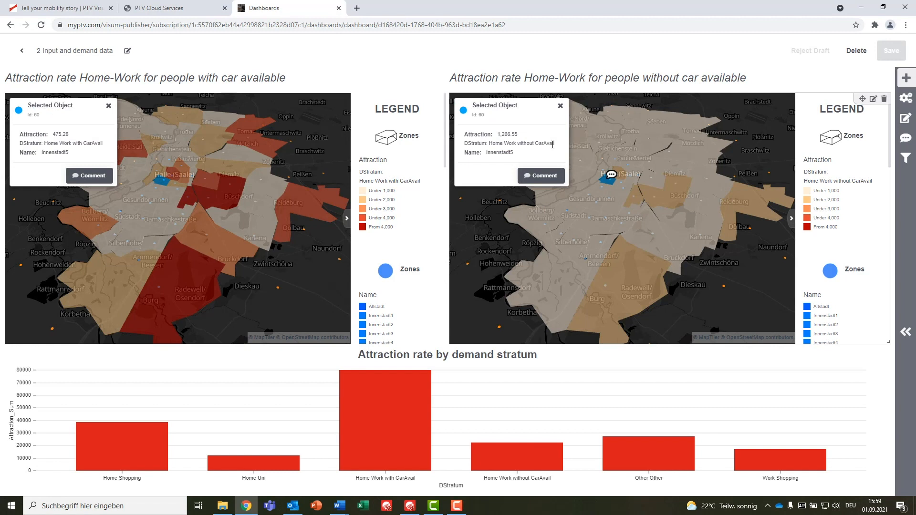
click(612, 174)
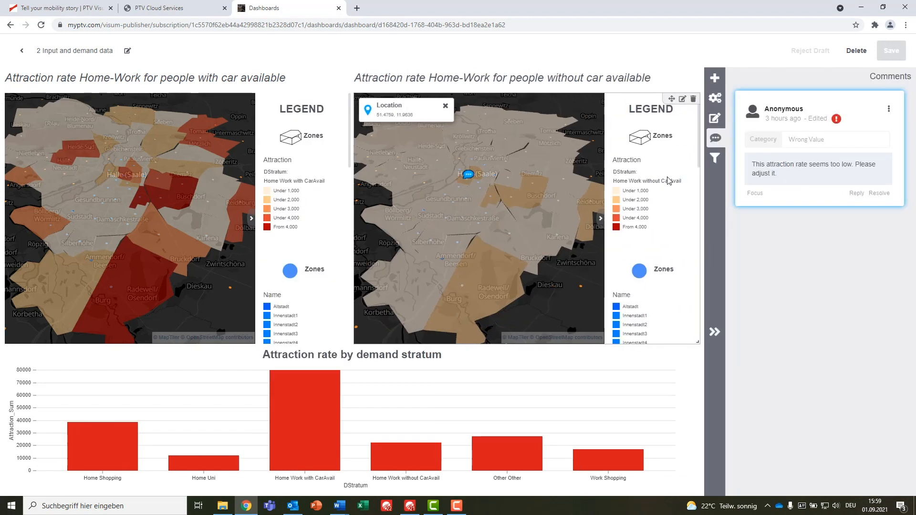
click(881, 193)
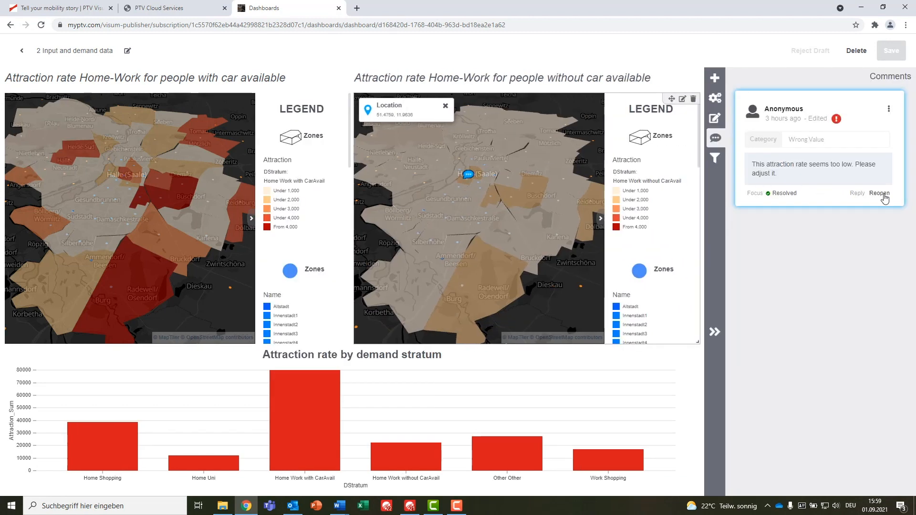